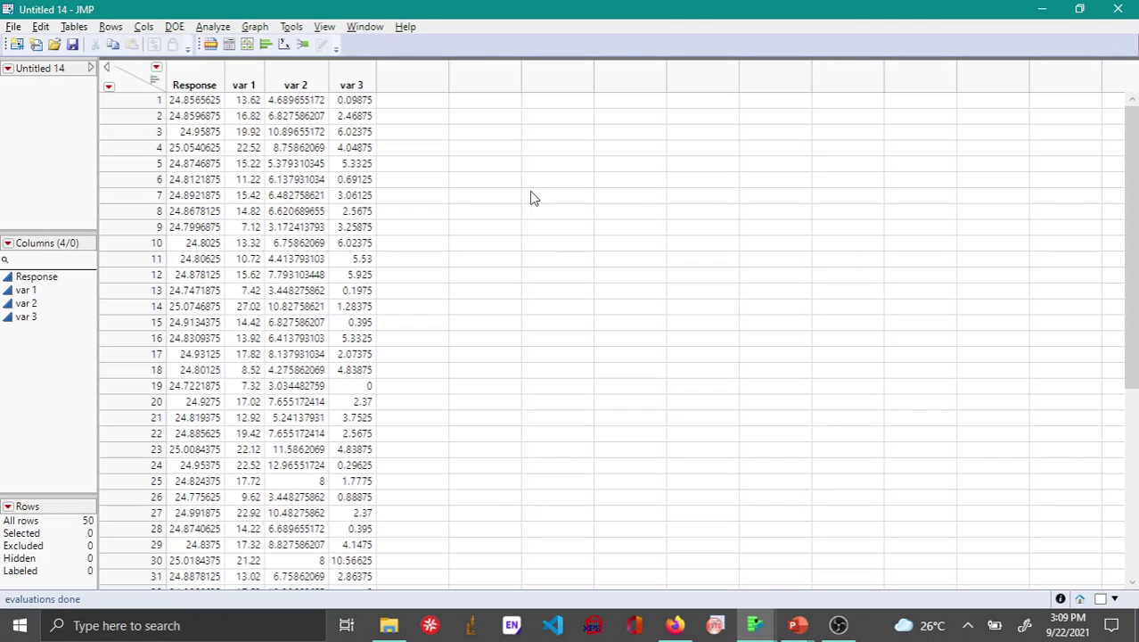
# - Open a full-screen Graph Builder and place the Response column on the Y axis
pyautogui.click(256, 28)
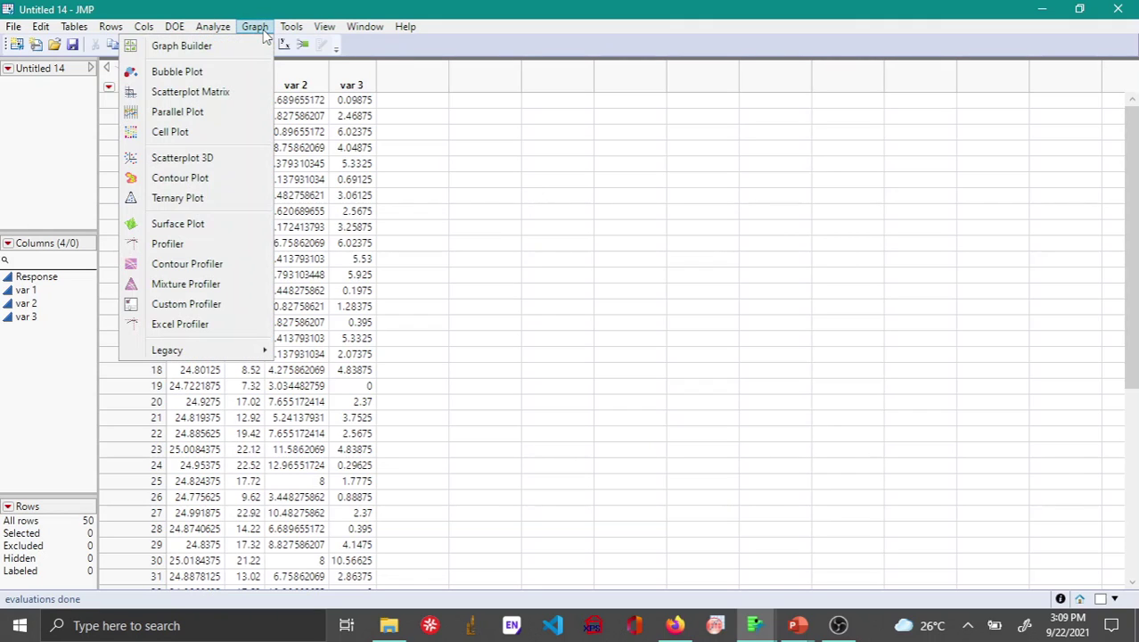
pyautogui.click(214, 49)
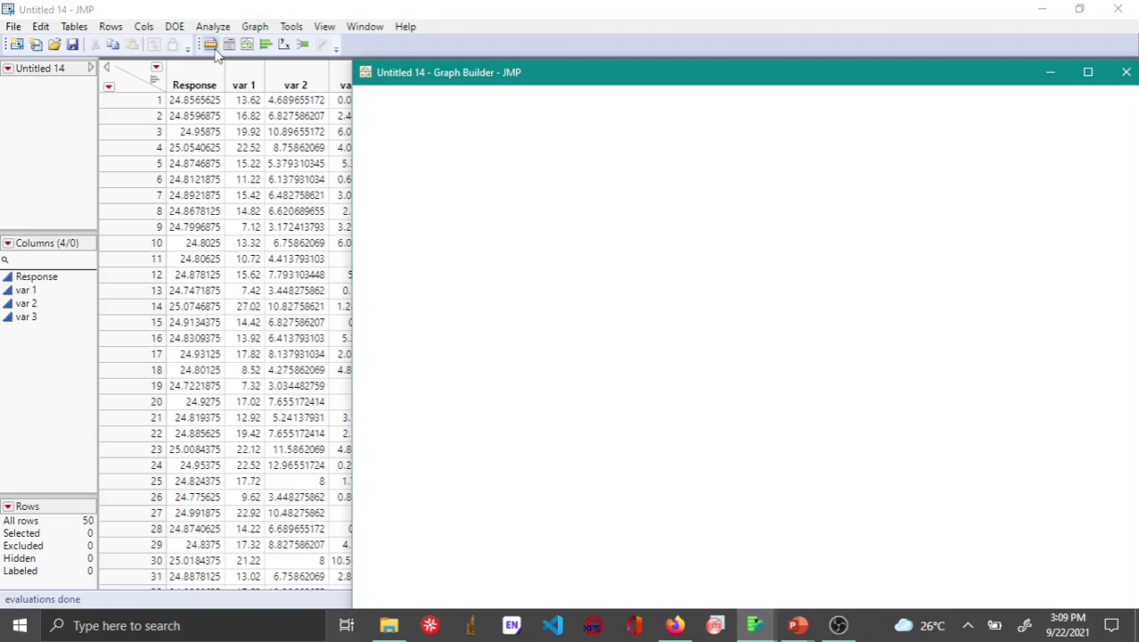
pyautogui.click(1088, 73)
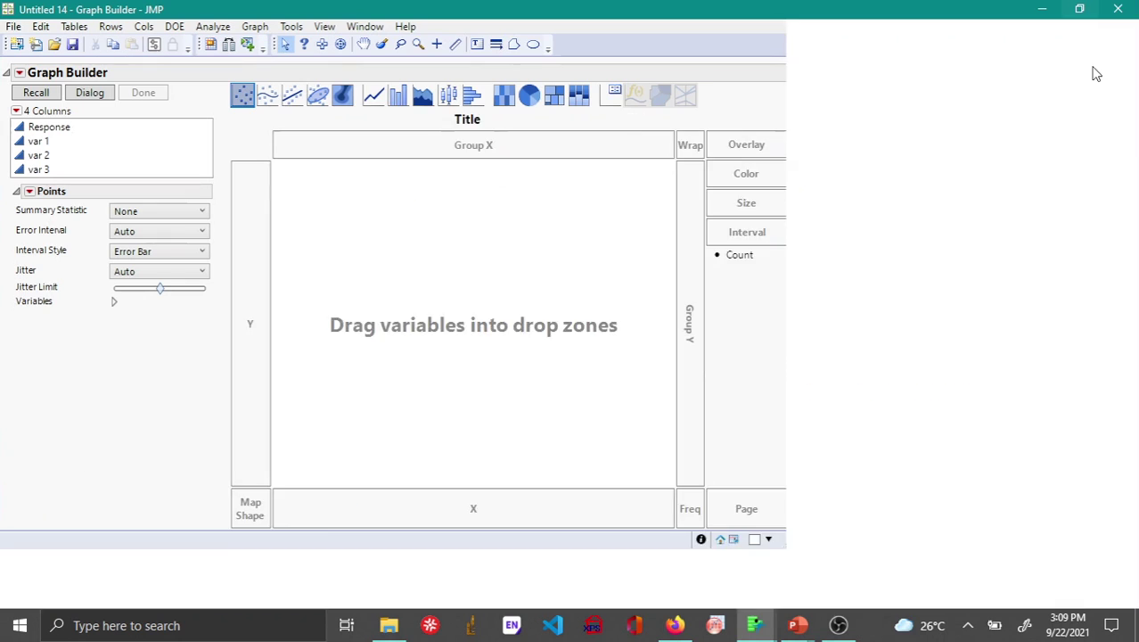
pyautogui.click(52, 128)
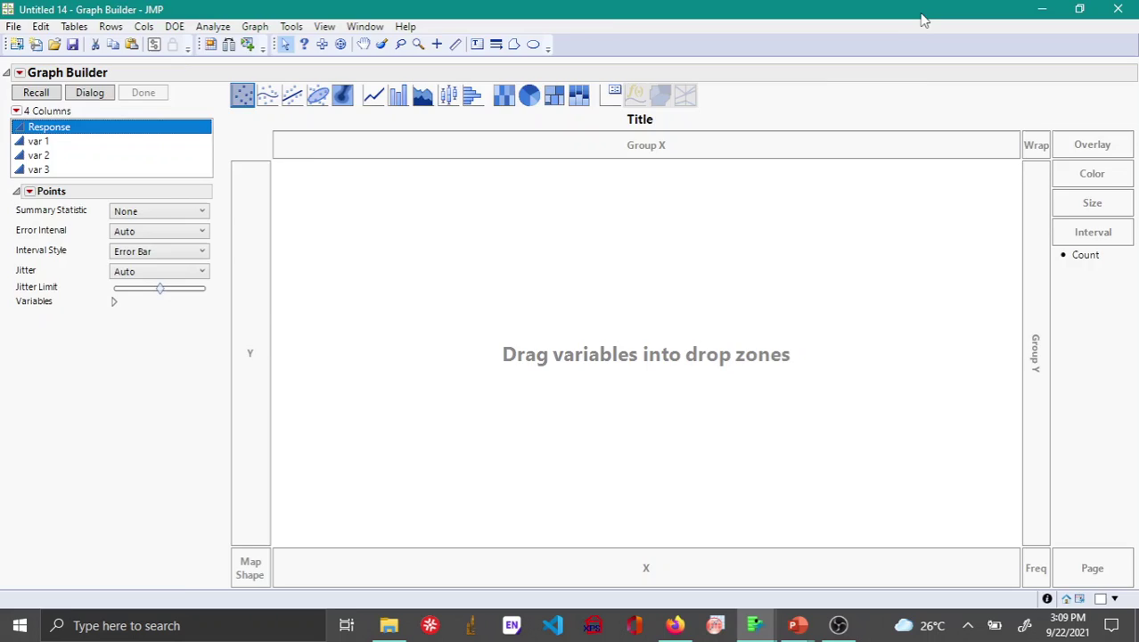
pyautogui.moveTo(923, 18); pyautogui.dragTo(858, 239)
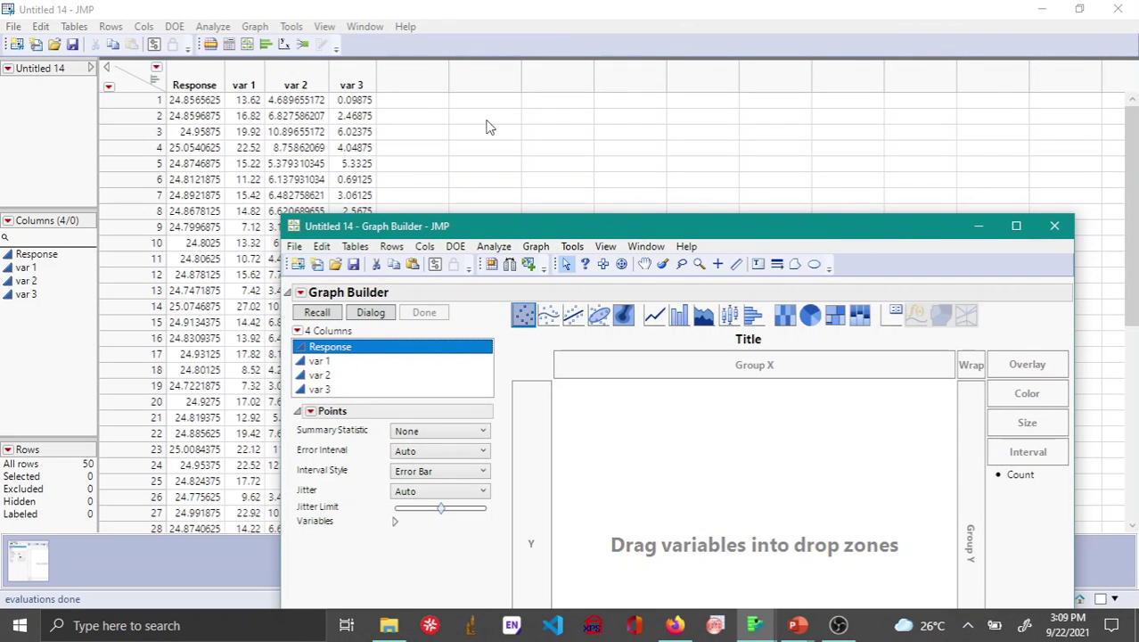
pyautogui.click(1019, 227)
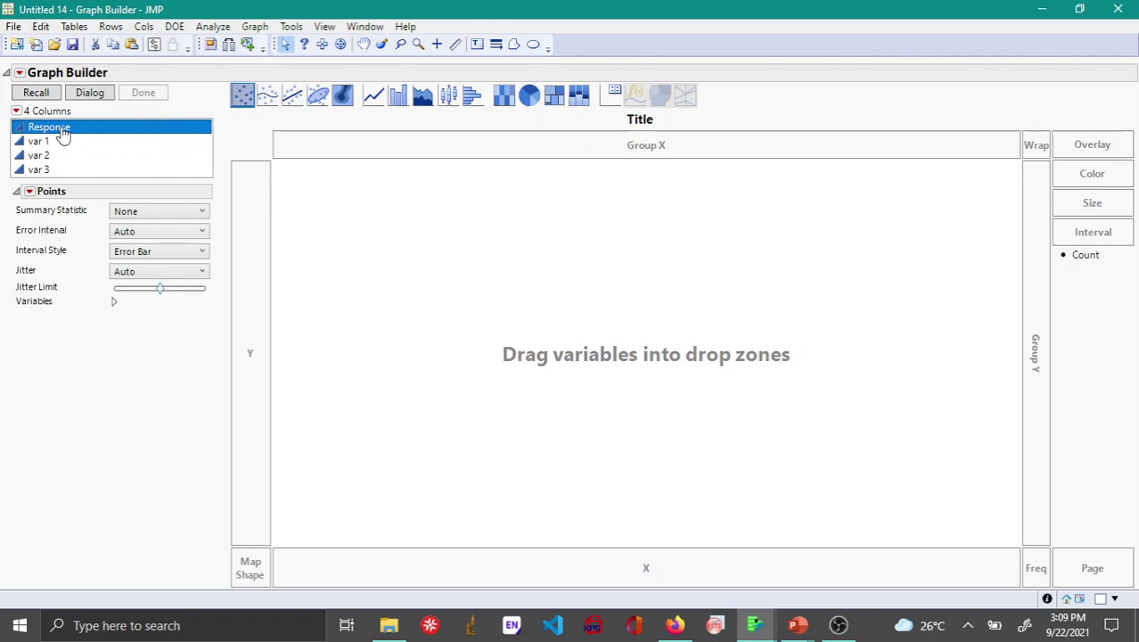
pyautogui.moveTo(49, 130); pyautogui.dragTo(249, 296)
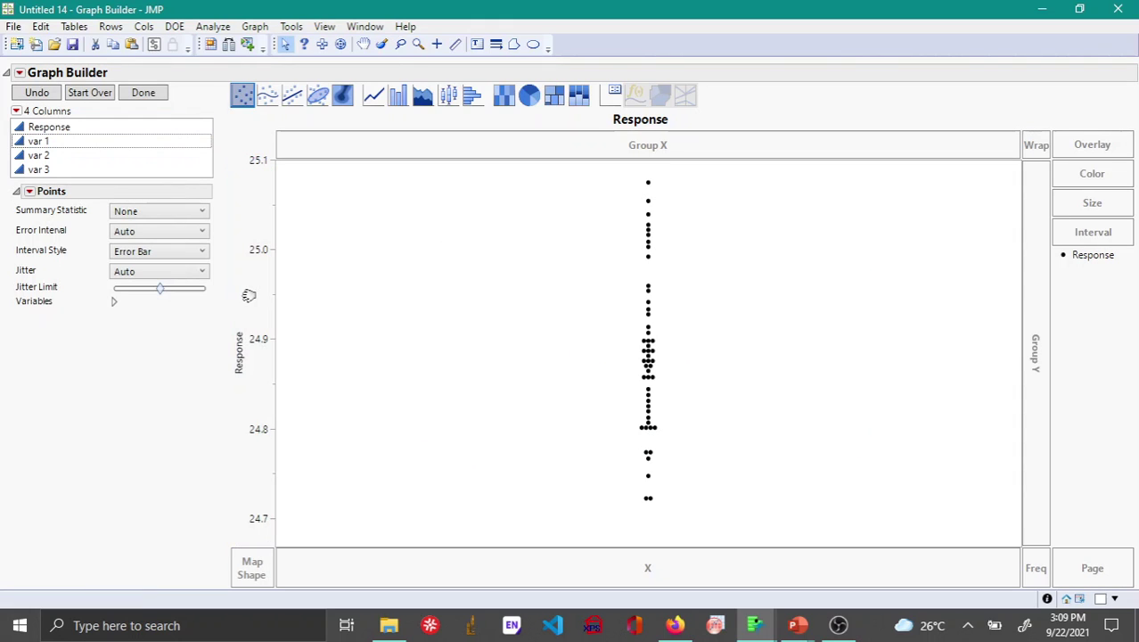
pyautogui.click(41, 142)
# - Place var 1 on the X axis to plot Response against var 1
pyautogui.moveTo(41, 143); pyautogui.dragTo(658, 564)
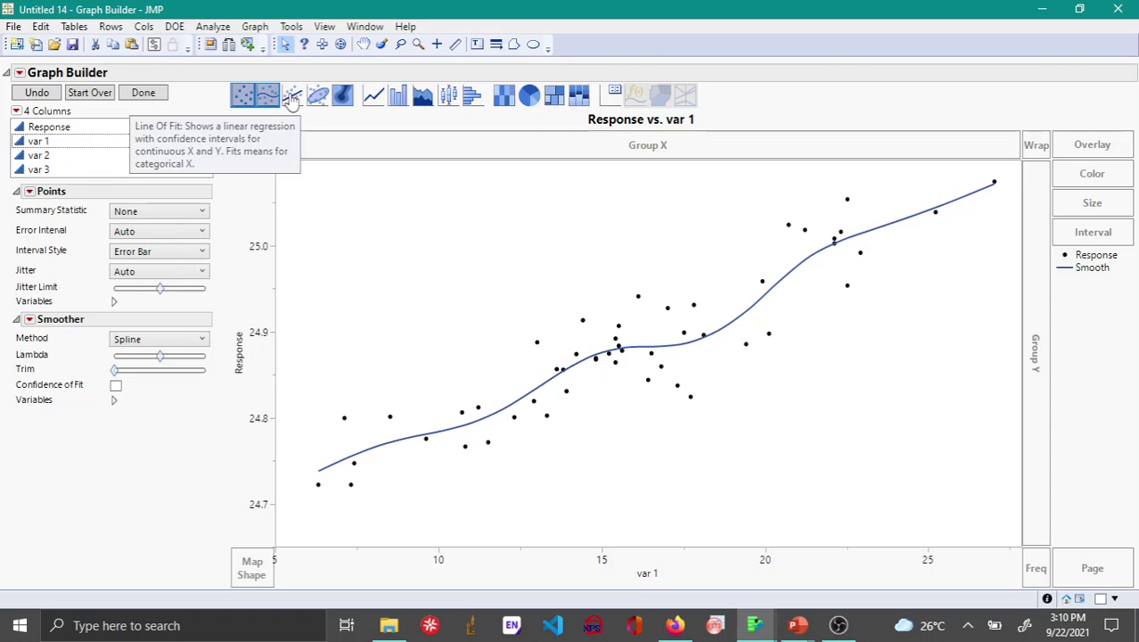
# - Switch to a straight Line Of Fit without confidence band, showing Y = 24.62 + 0.01652*var 1
pyautogui.click(292, 96)
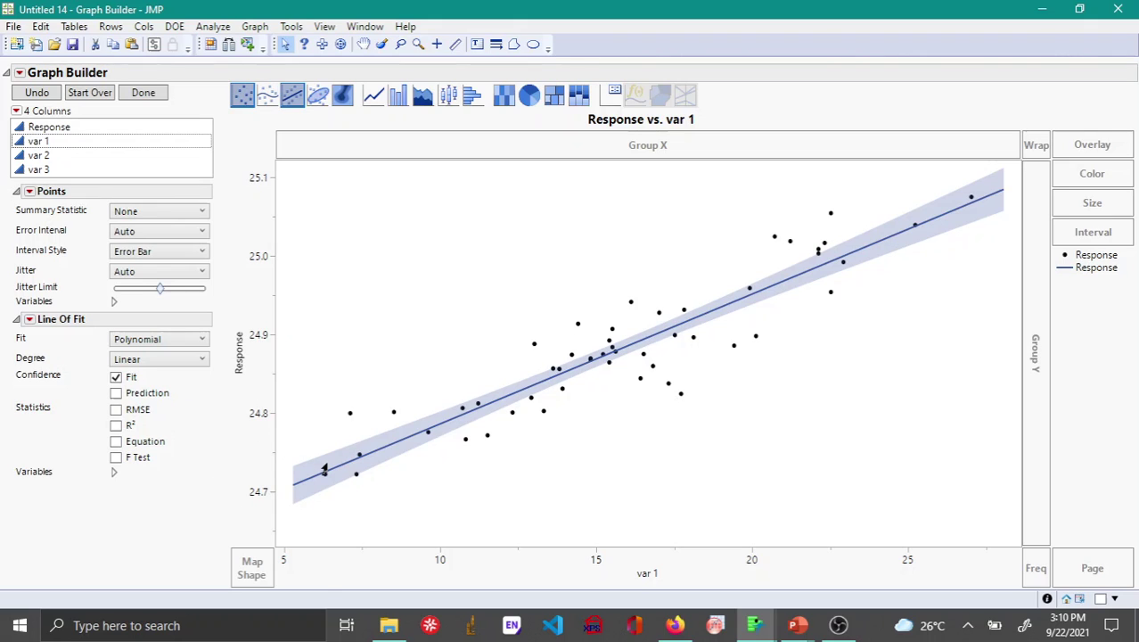
pyautogui.click(116, 378)
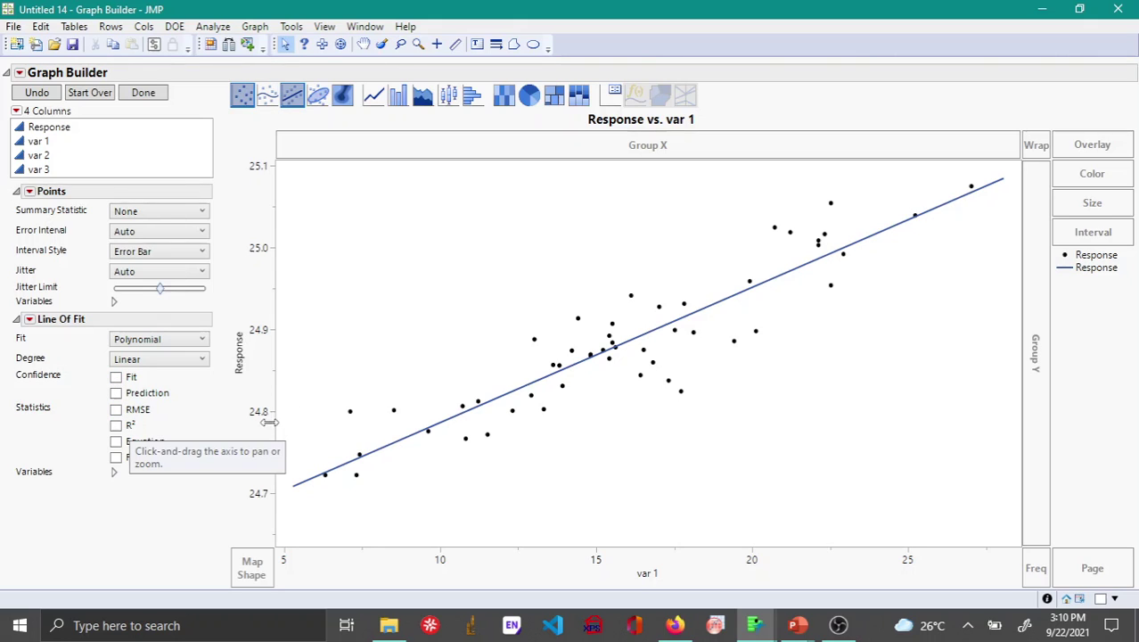
pyautogui.click(116, 441)
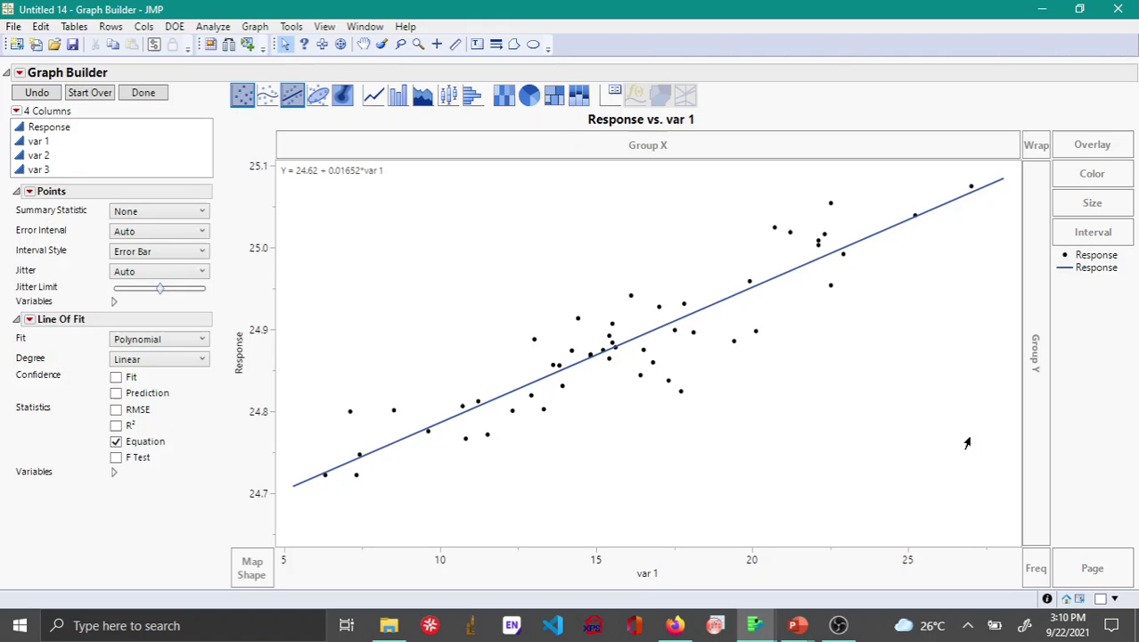
# - Close Graph Builder and set up Fit Y by X with Response as Y and var 1 as factor
pyautogui.click(1120, 11)
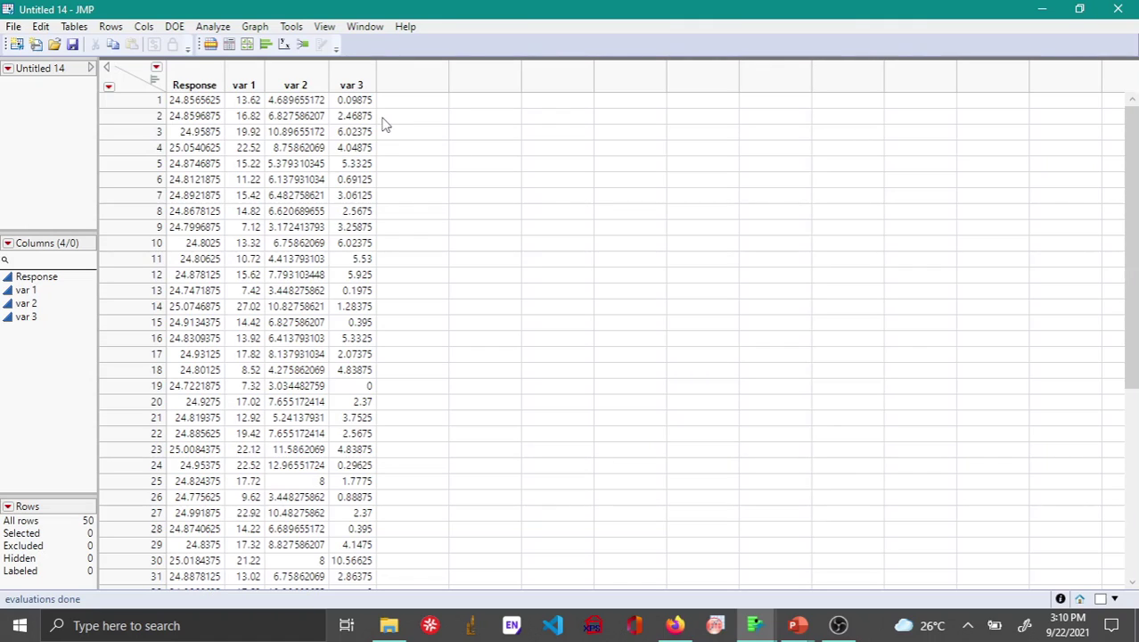
pyautogui.click(213, 28)
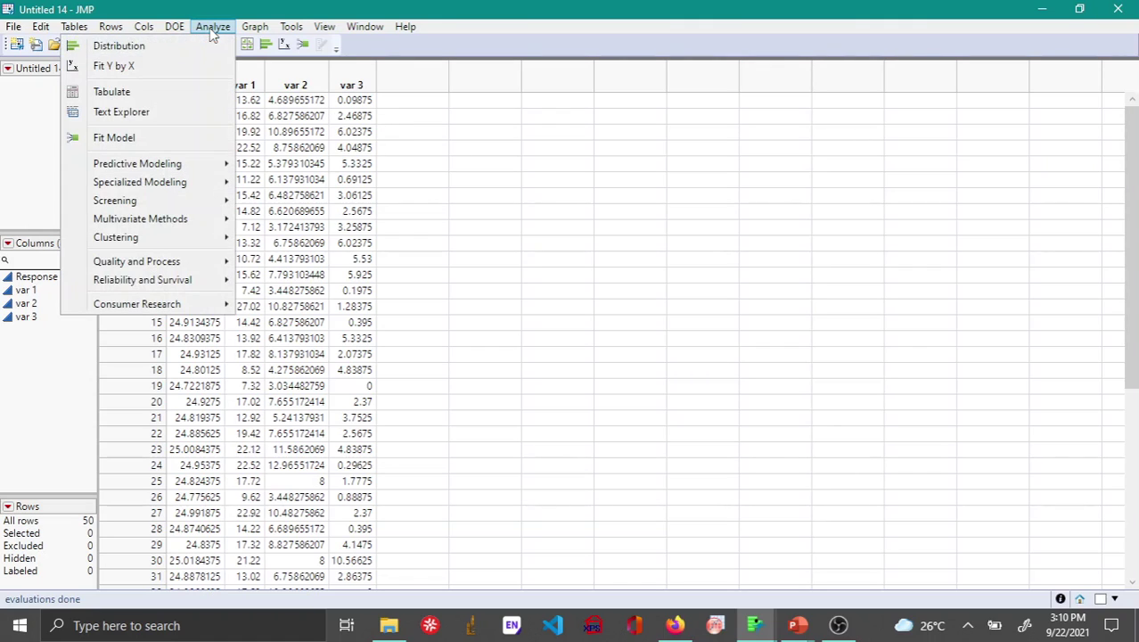
pyautogui.click(113, 66)
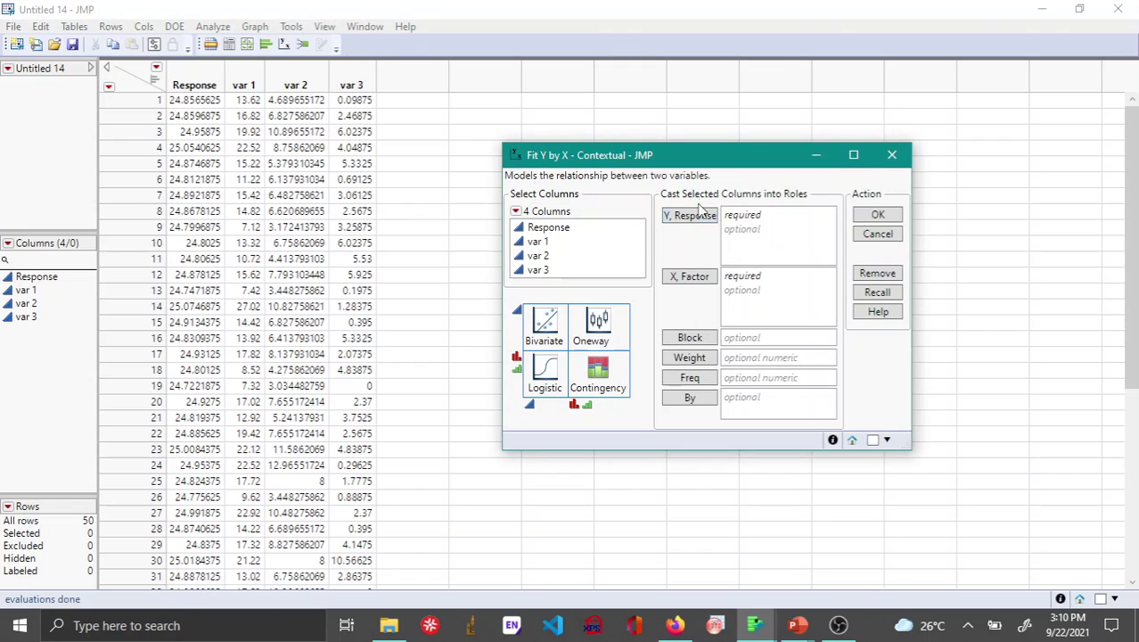
pyautogui.click(556, 230)
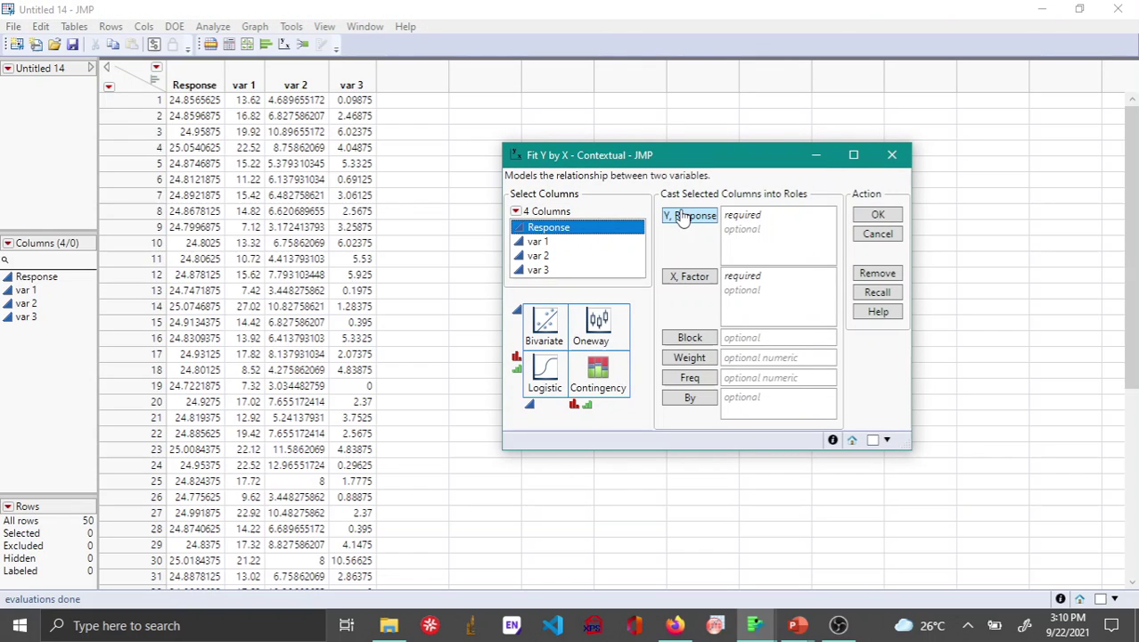
pyautogui.click(682, 216)
pyautogui.click(540, 243)
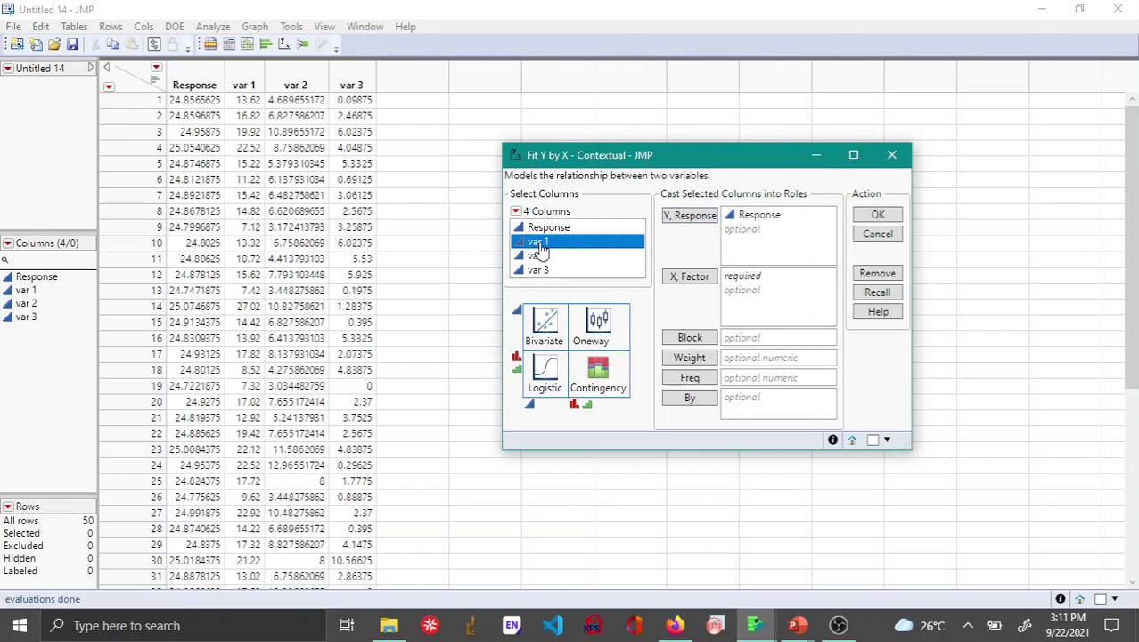
pyautogui.click(675, 279)
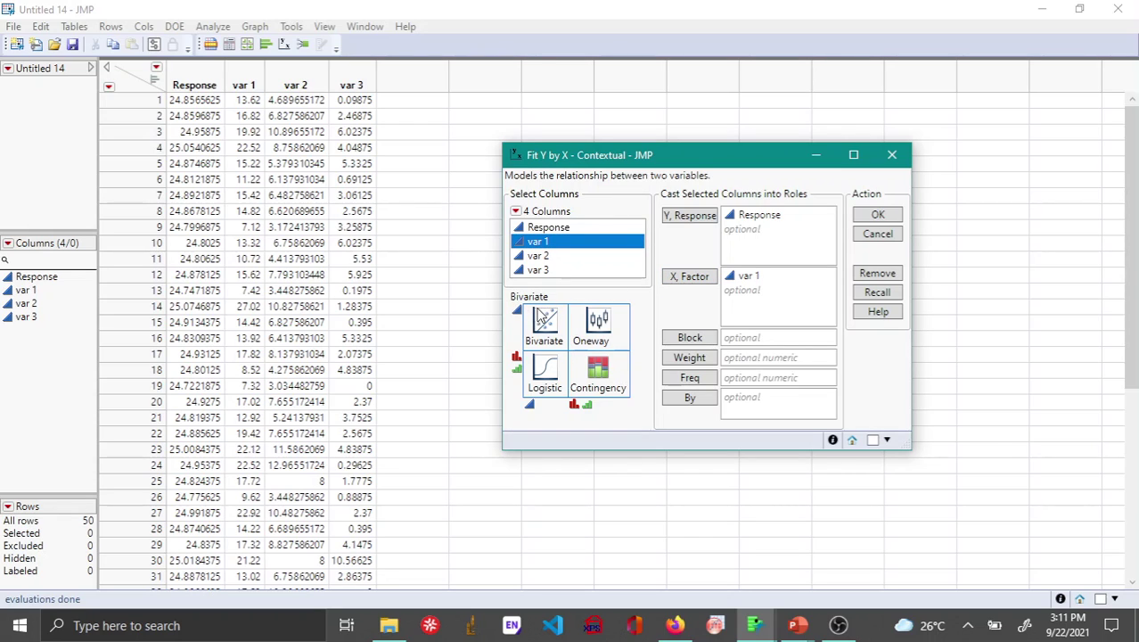
# - Run the Bivariate Fit and add a linear fit: Response = 24.621 + 0.0165*var 1, RSquare 0.84
pyautogui.click(878, 216)
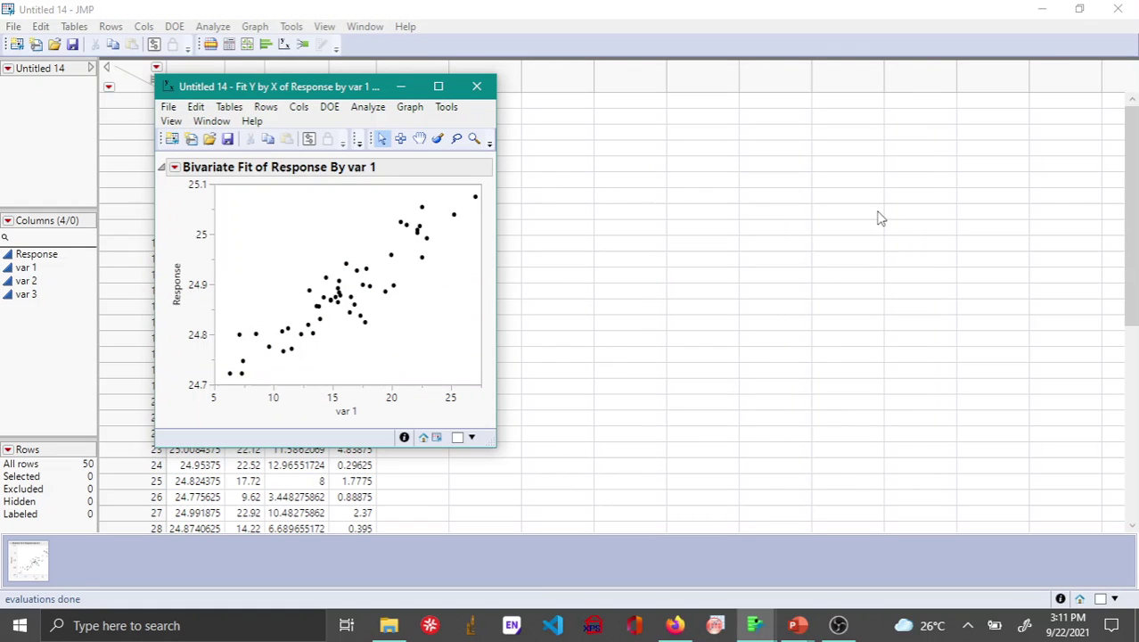
pyautogui.moveTo(285, 98)
pyautogui.mouseDown()
pyautogui.moveTo(498, 32)
pyautogui.moveTo(698, 37)
pyautogui.mouseUp()
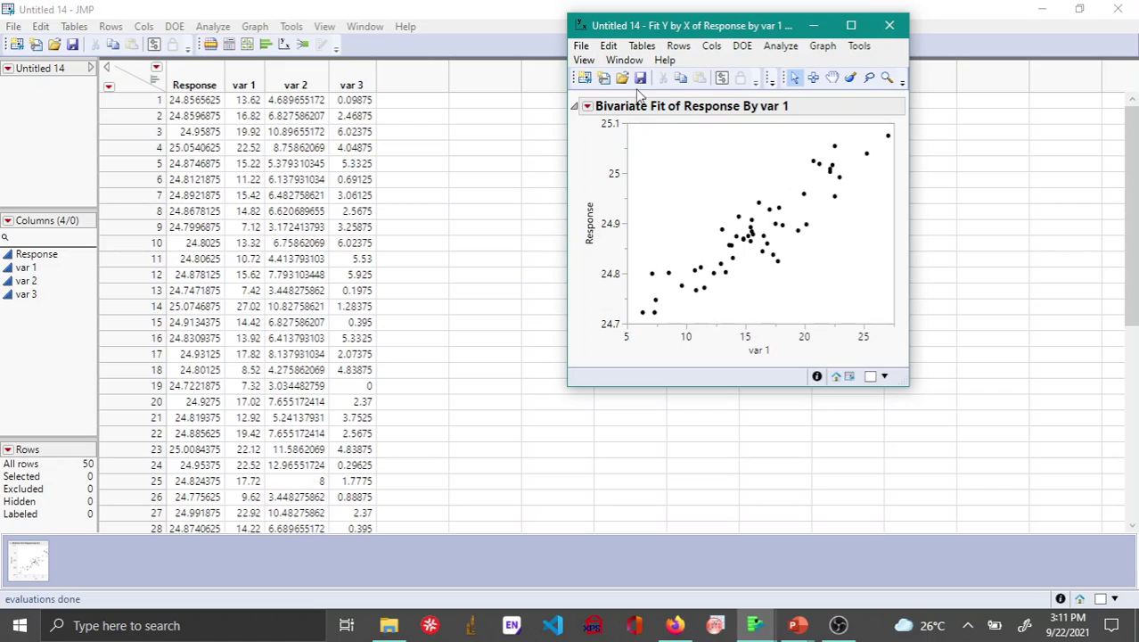
pyautogui.click(588, 107)
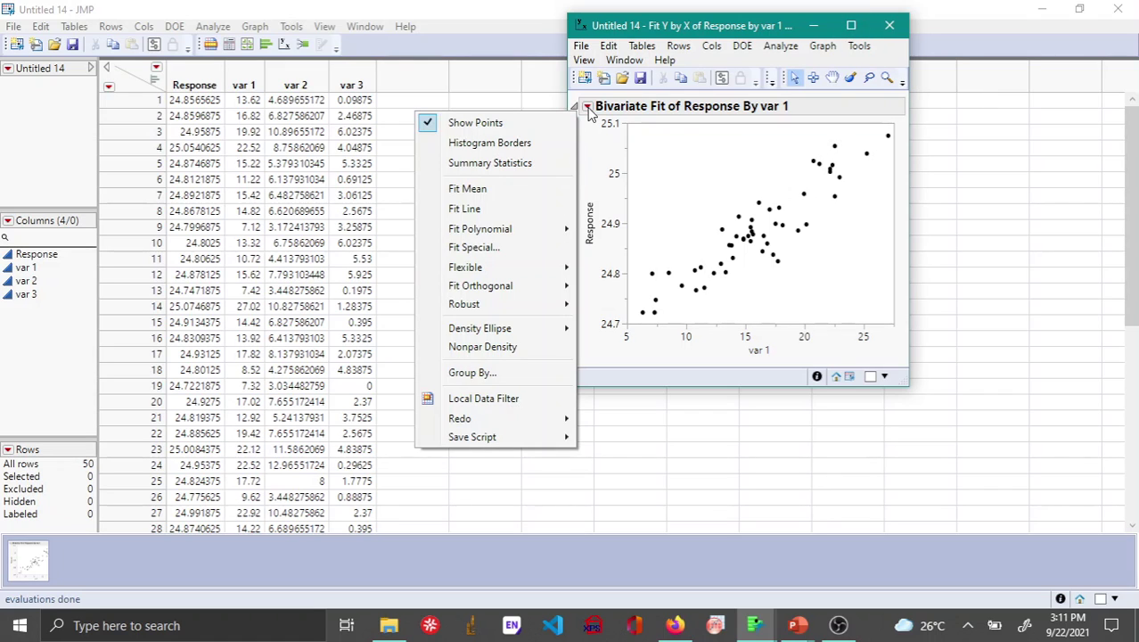
pyautogui.click(472, 209)
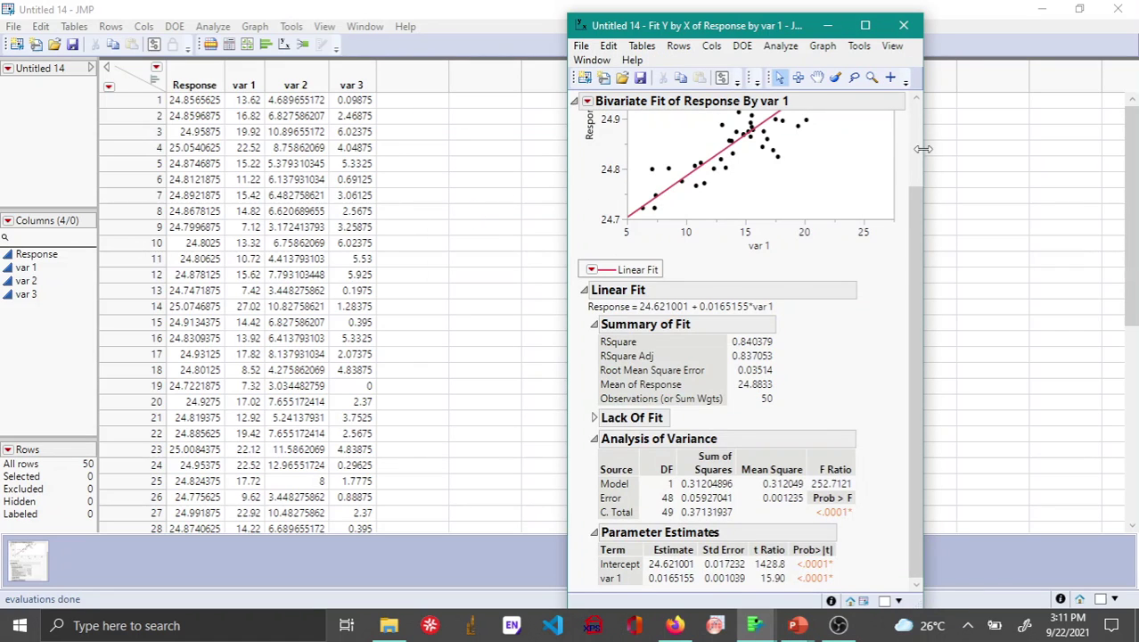
pyautogui.click(865, 25)
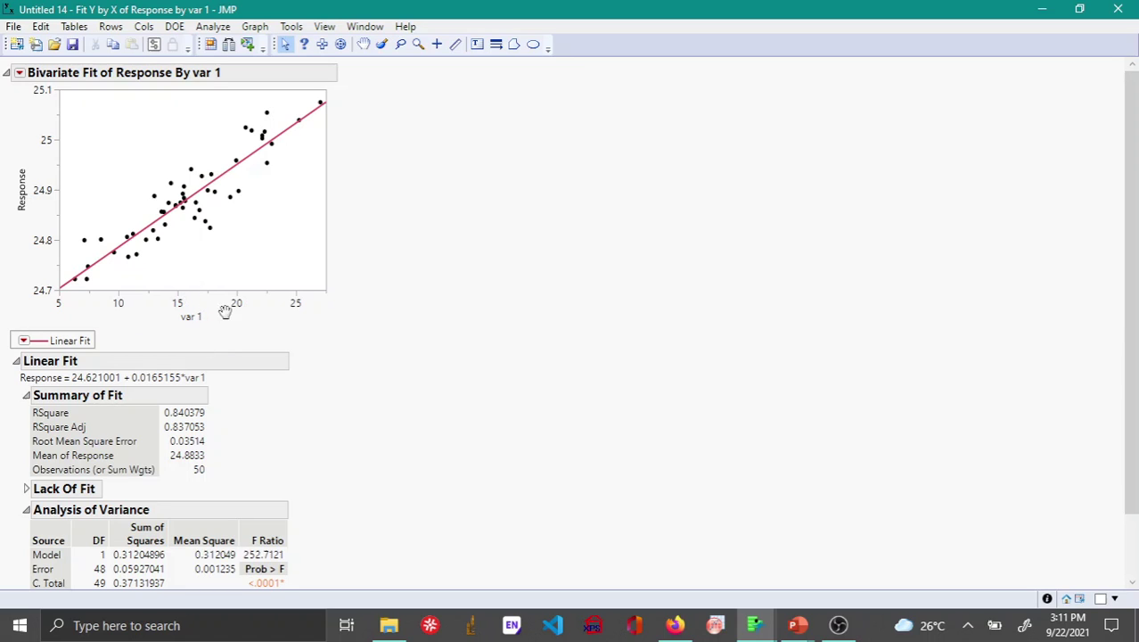
pyautogui.scroll(-2, 384, 309)
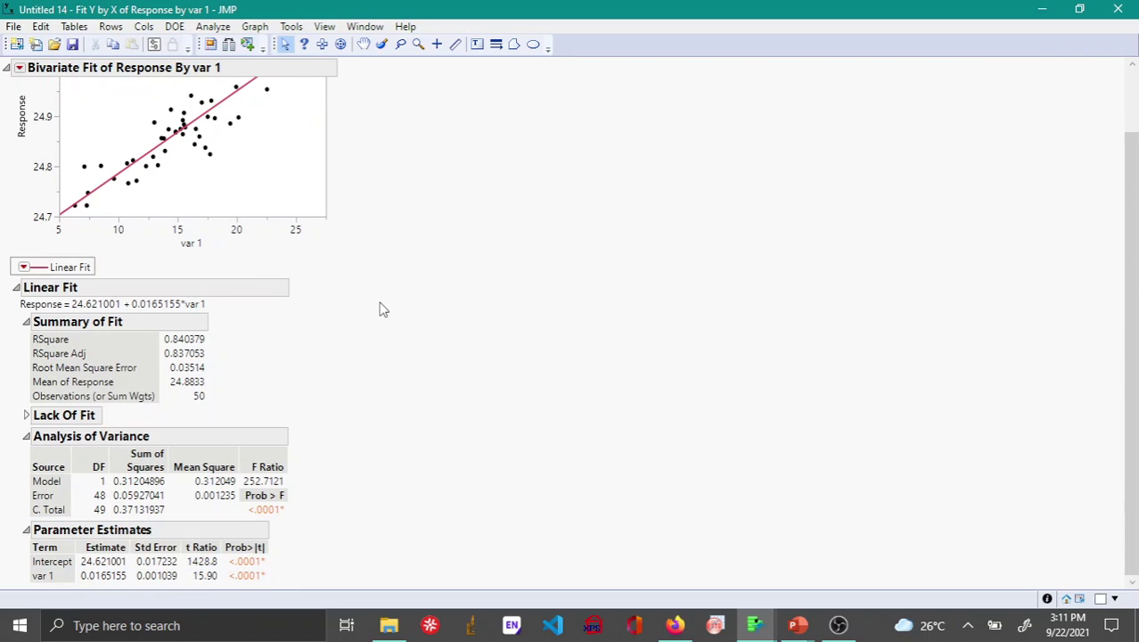